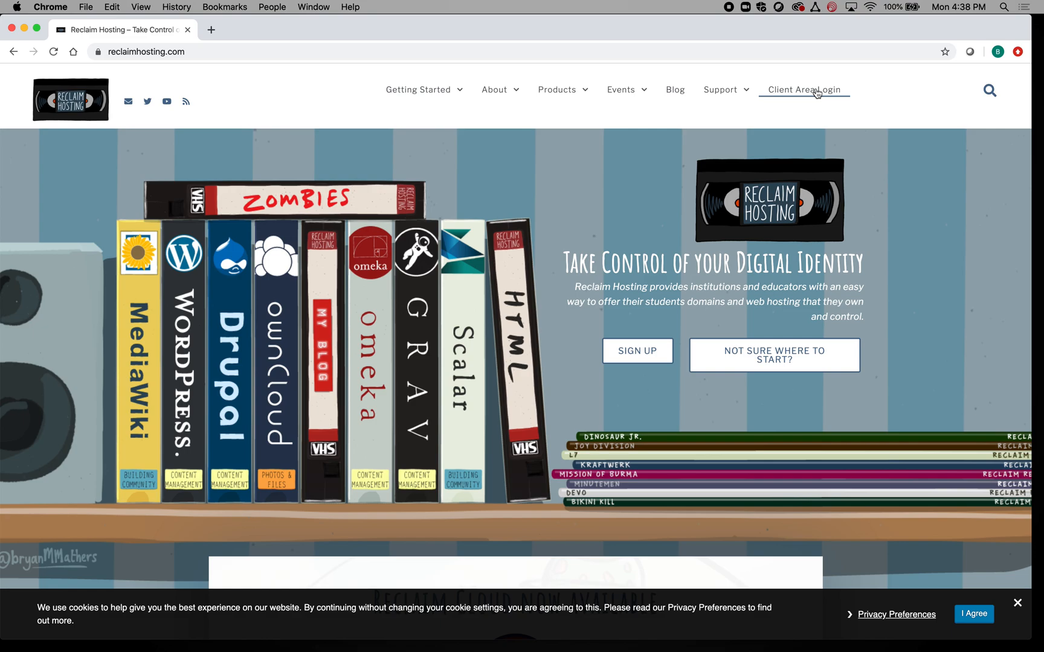
- Open the Client Area login page from reclaimhosting.com's top navigation bar
click(800, 91)
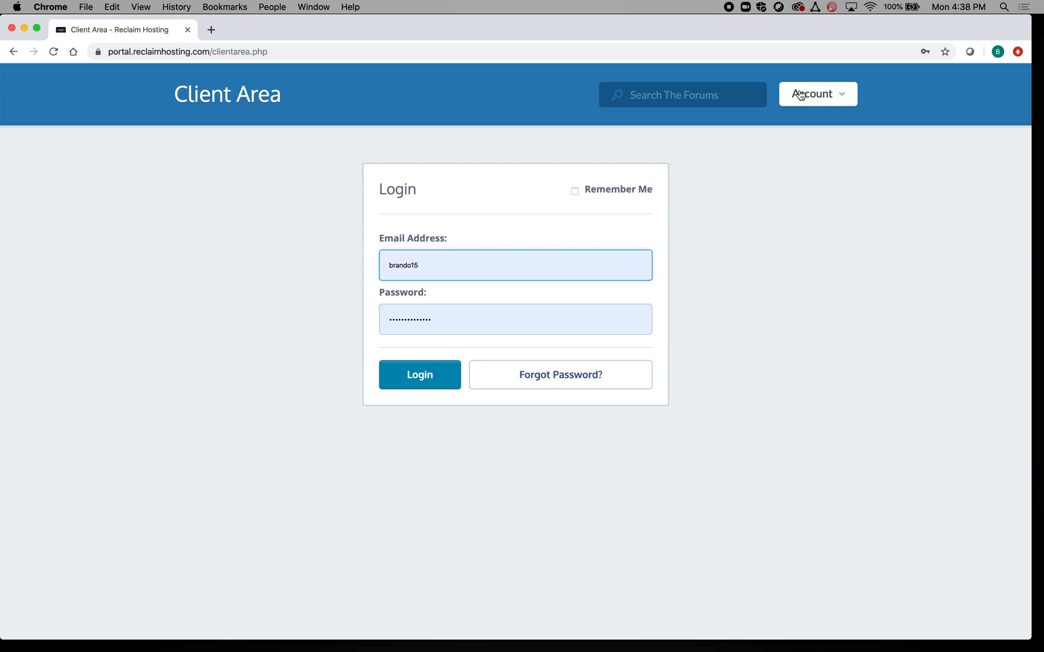
- Log in to the Reclaim Hosting Client Area with the autofilled email and password
click(419, 377)
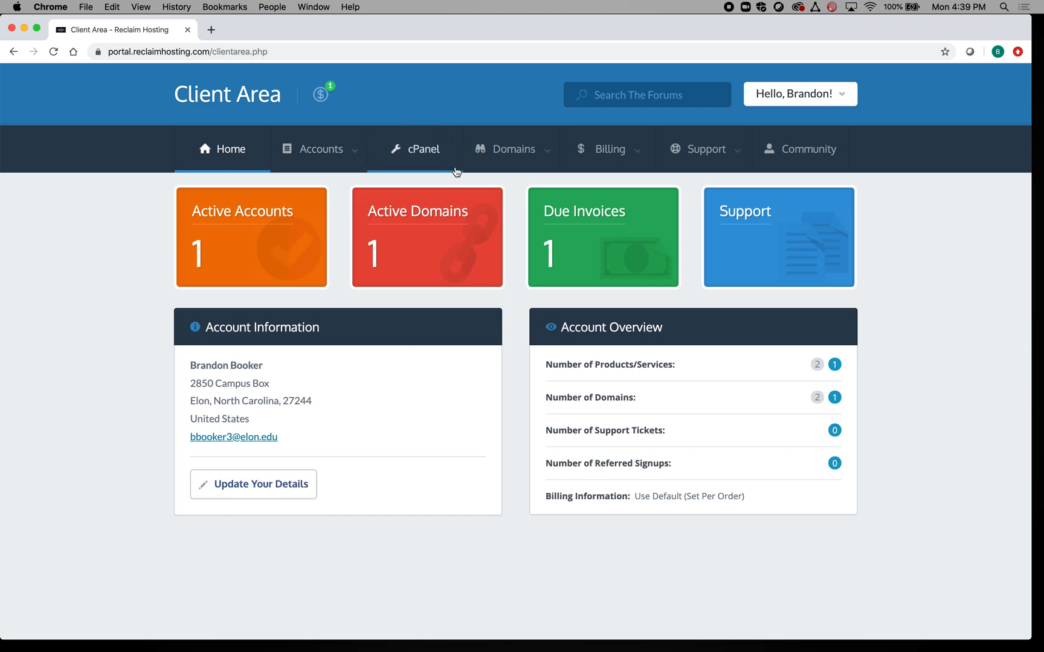
- Go to cPanel from the client area and launch File Manager in a new tab
click(426, 152)
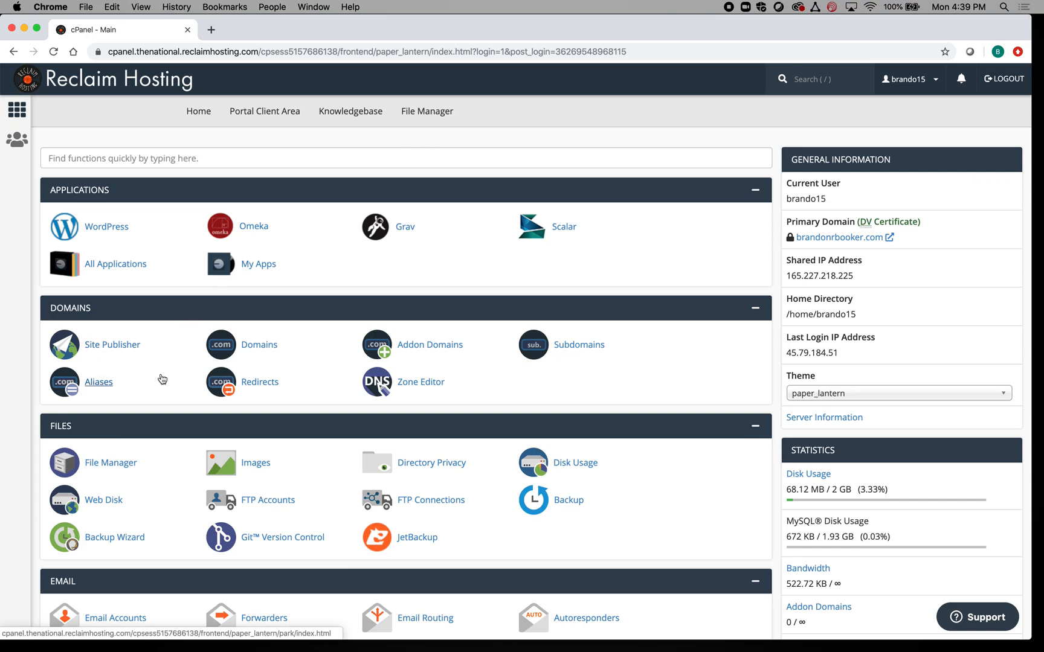
click(117, 473)
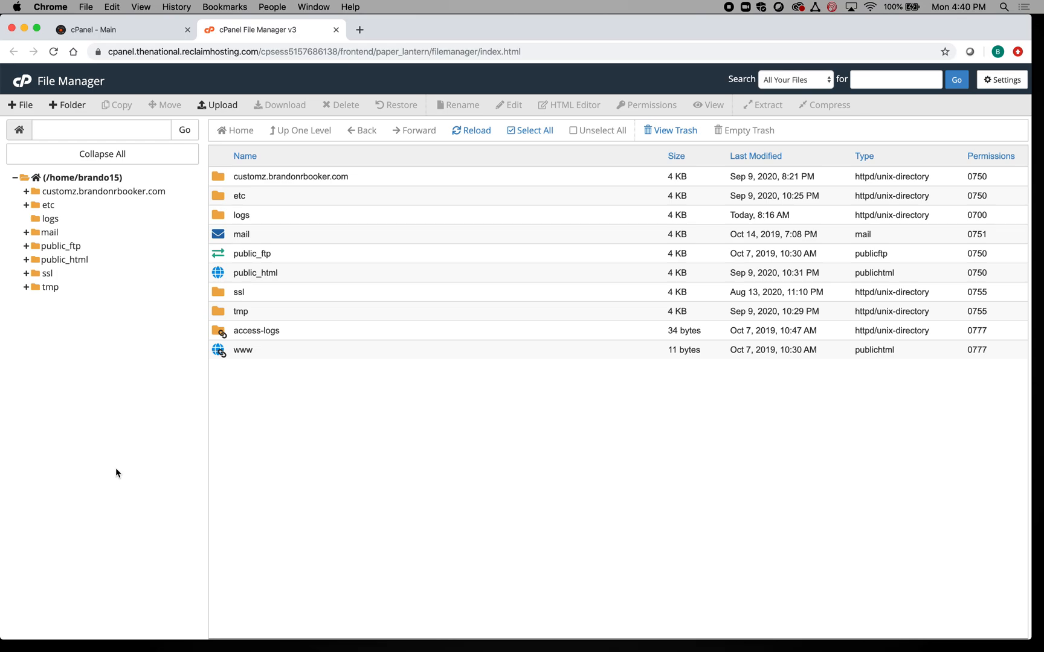
- Show public_html in File Manager, then drop the desktop hello folder onto Brackets
click(53, 263)
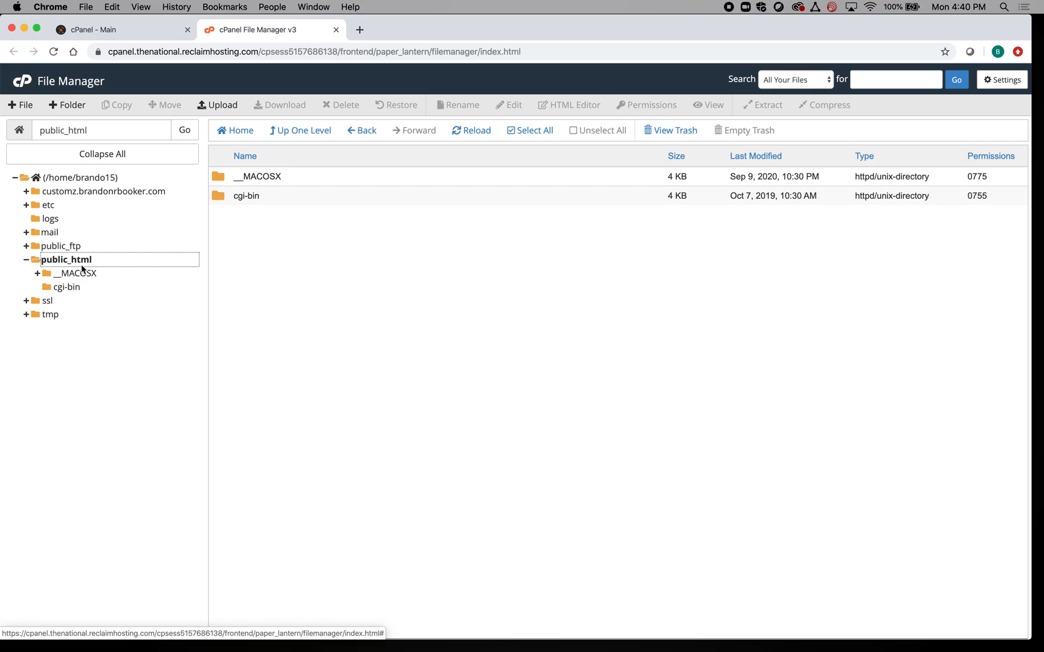
drag(634, 22, 350, 19)
drag(930, 184, 562, 645)
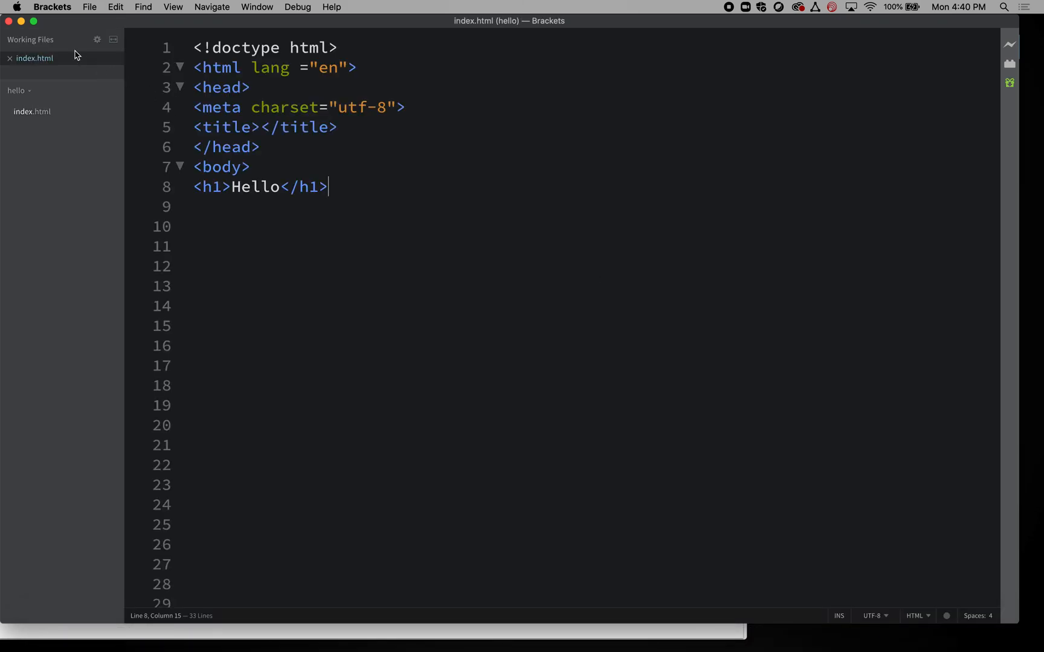
- Live-preview the Hello index.html in Chrome, close the preview, and minimize Brackets
click(1010, 47)
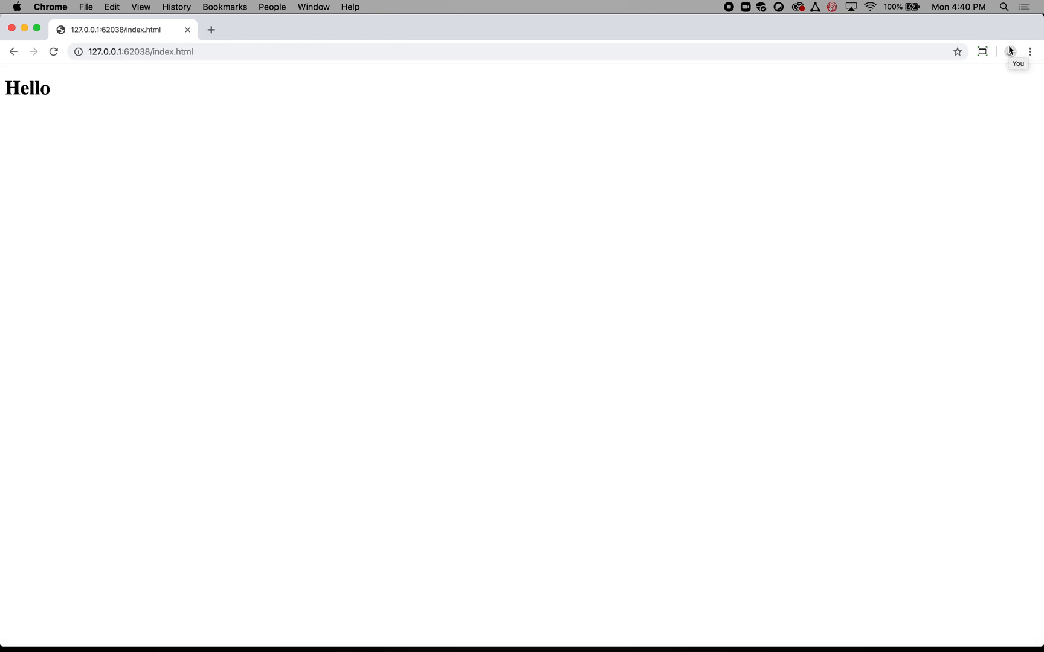
click(10, 28)
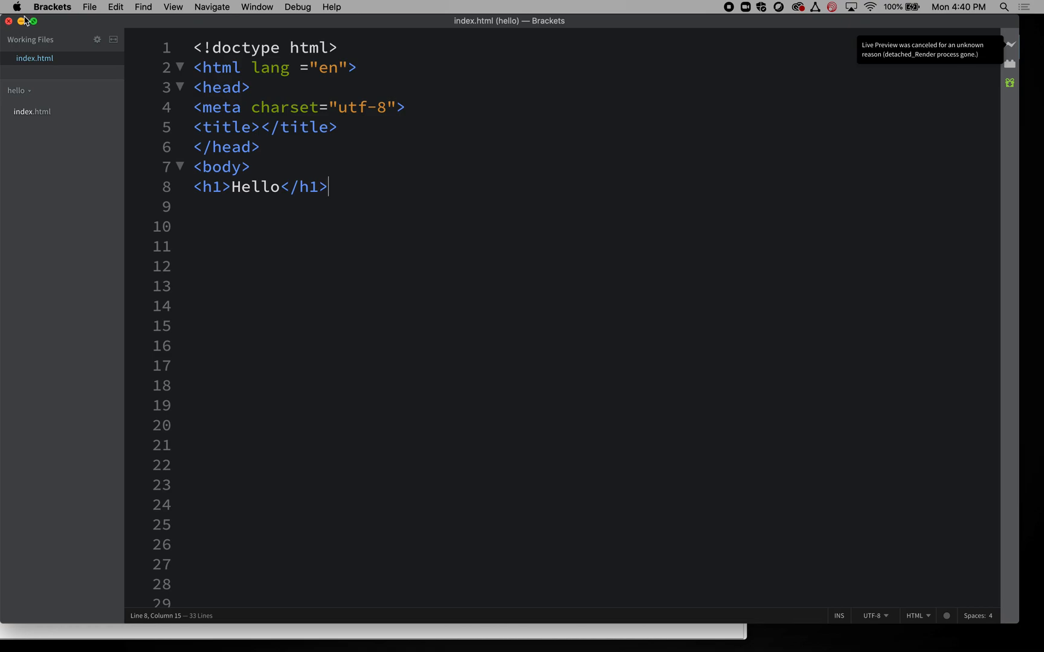
click(22, 22)
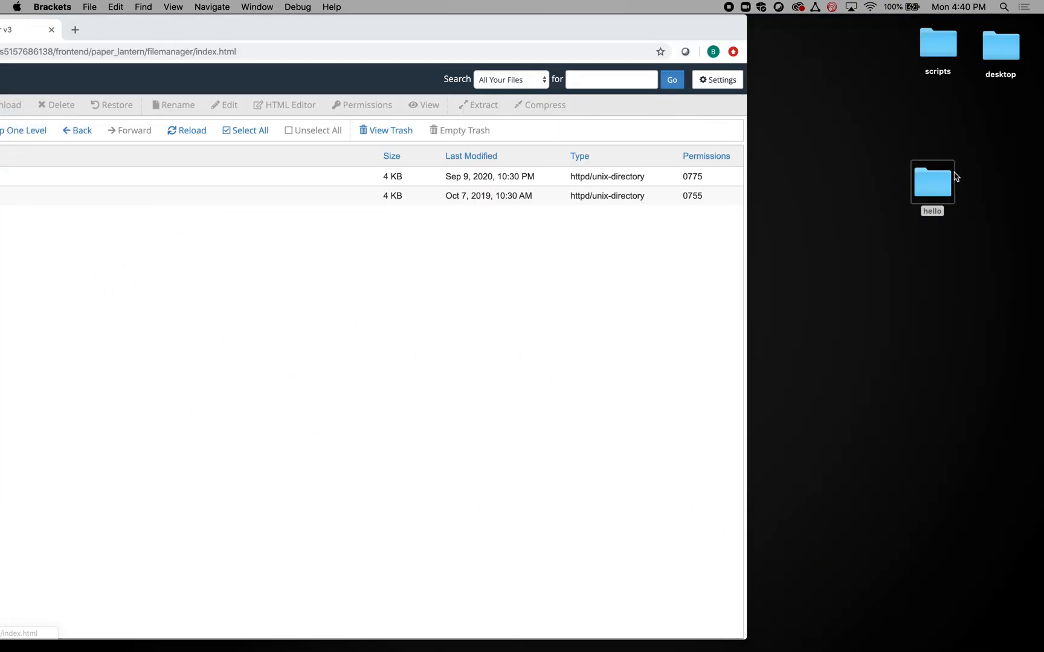
- Compress the desktop hello folder into hello.zip with Finder's Compress "hello" command
drag(940, 176, 920, 205)
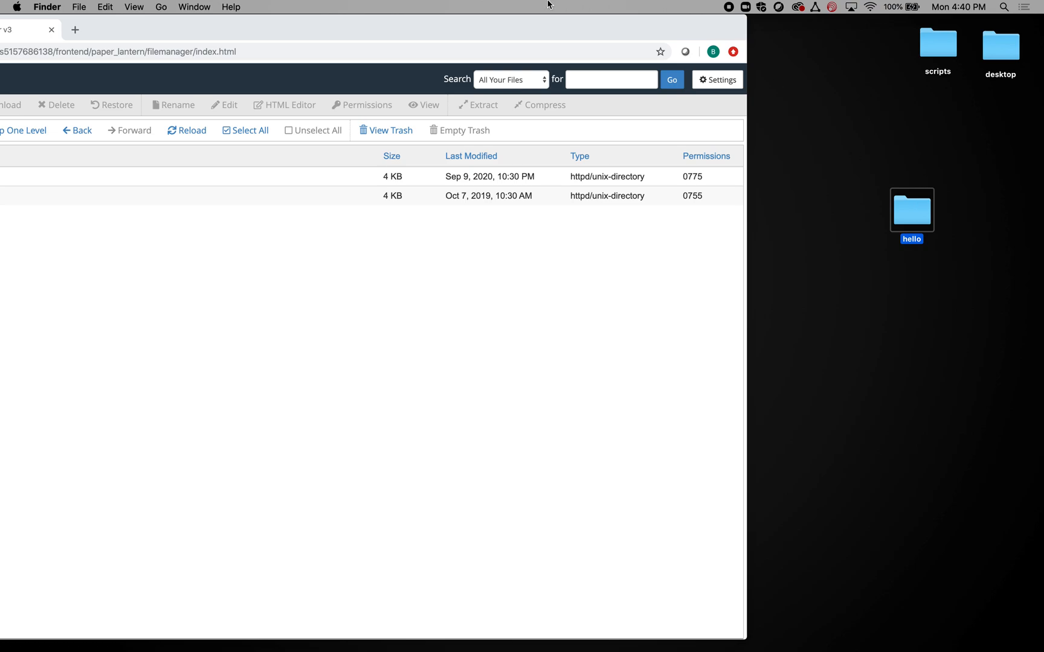
drag(506, 35, 769, 3)
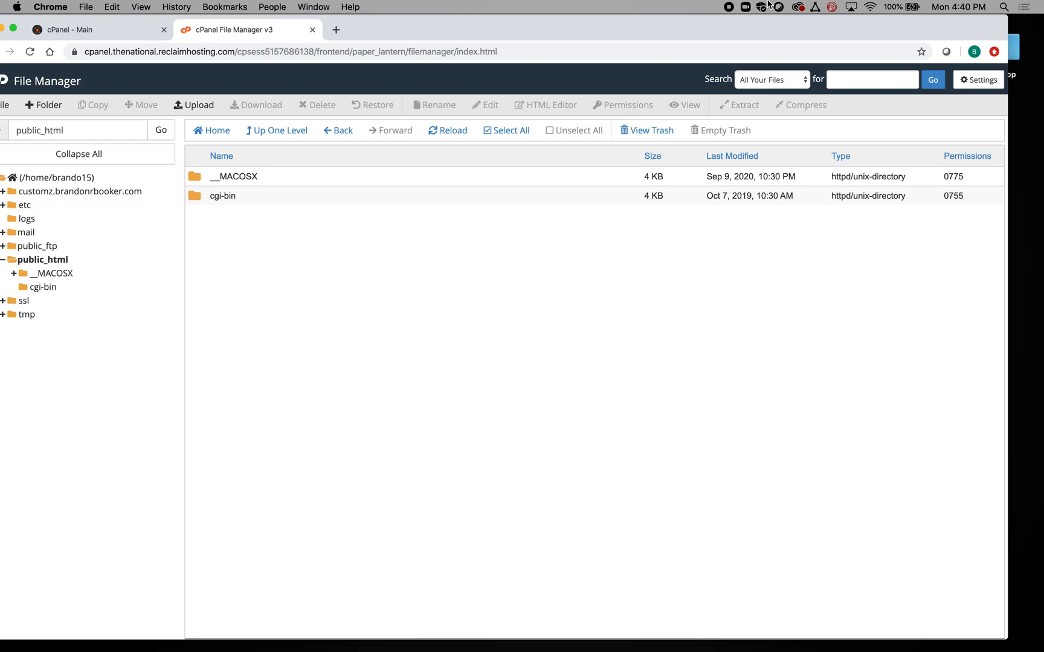
drag(631, 27, 481, 13)
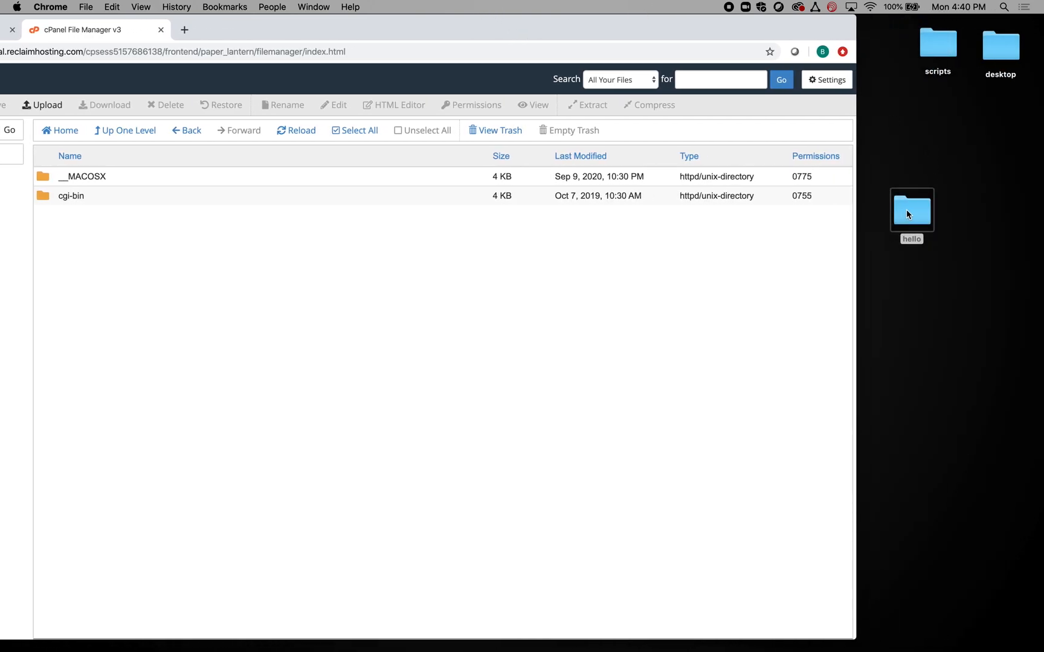
click(933, 214)
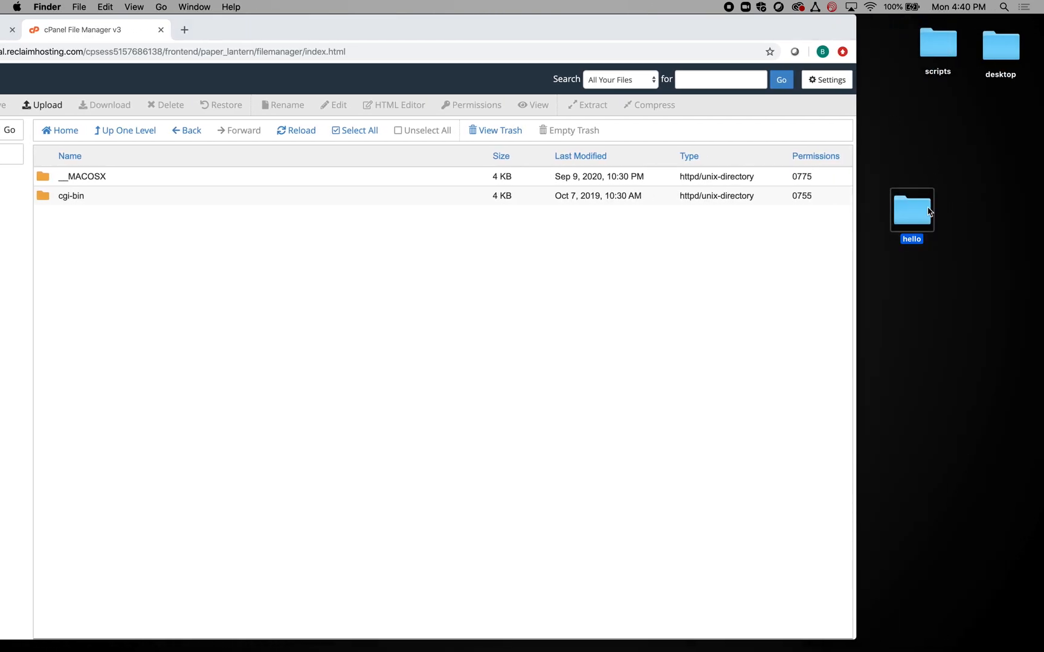
right_click(910, 216)
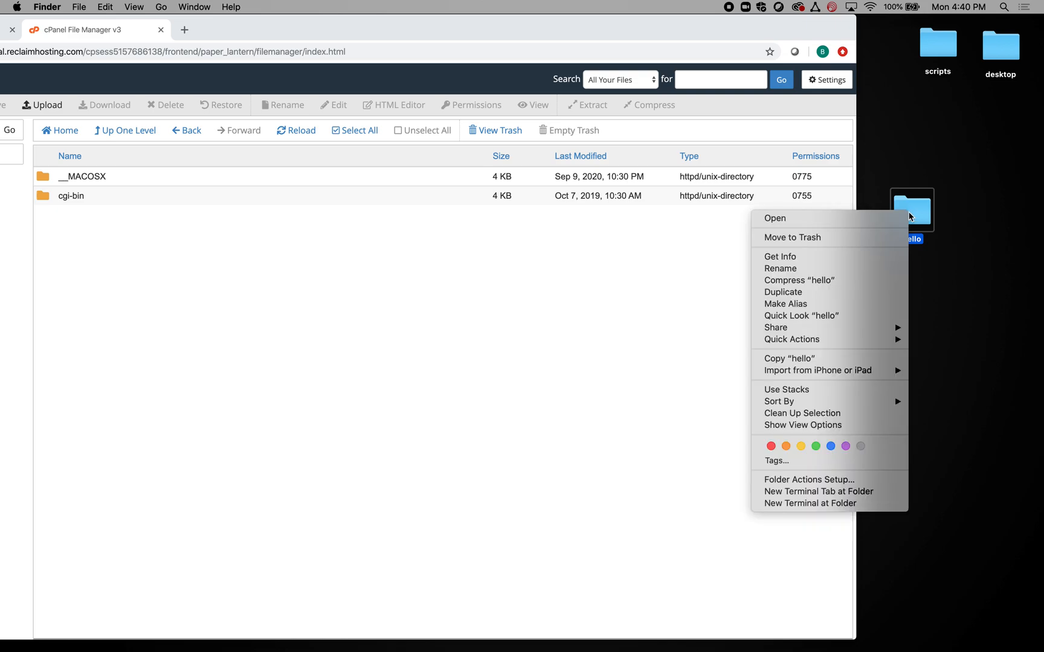
click(837, 281)
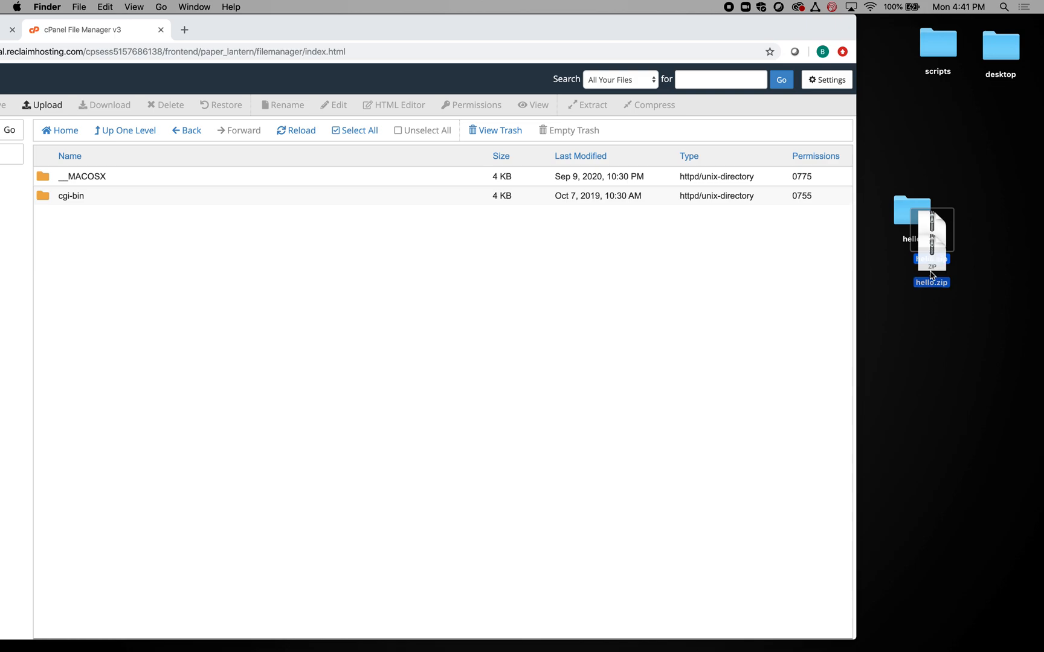
drag(622, 35, 773, 12)
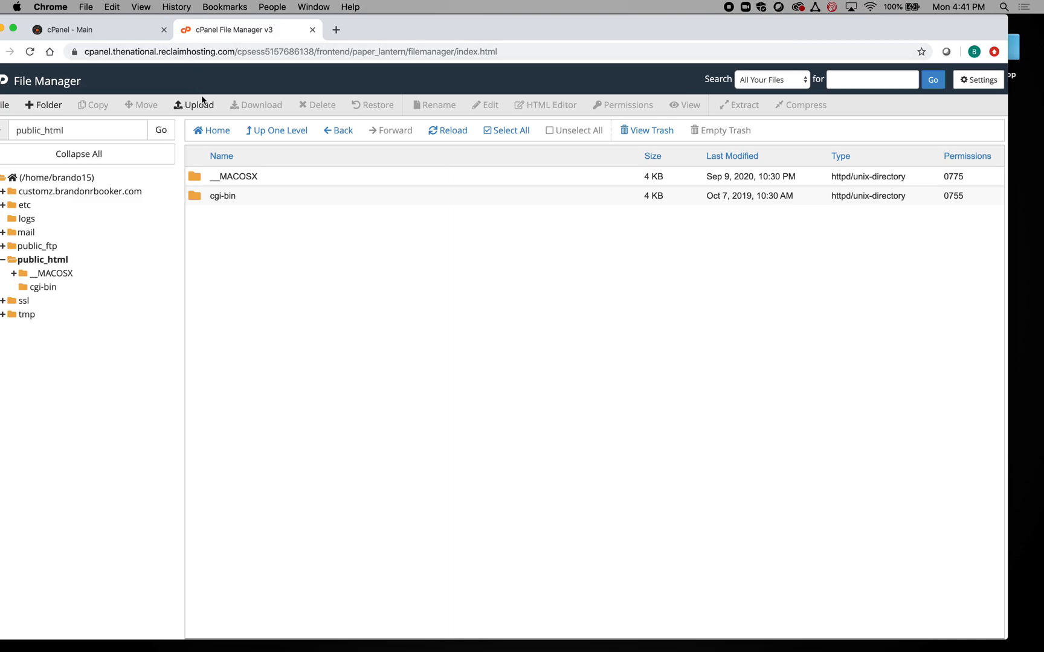
- Upload hello.zip to public_html, return to the listing, and select the archive
click(199, 104)
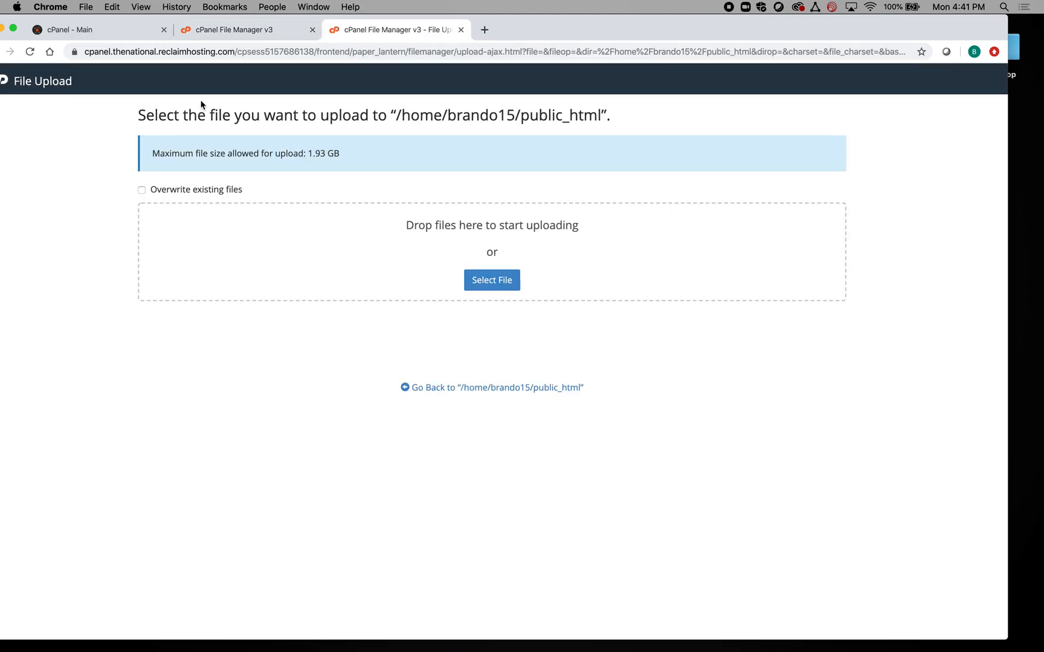
drag(664, 32, 565, 14)
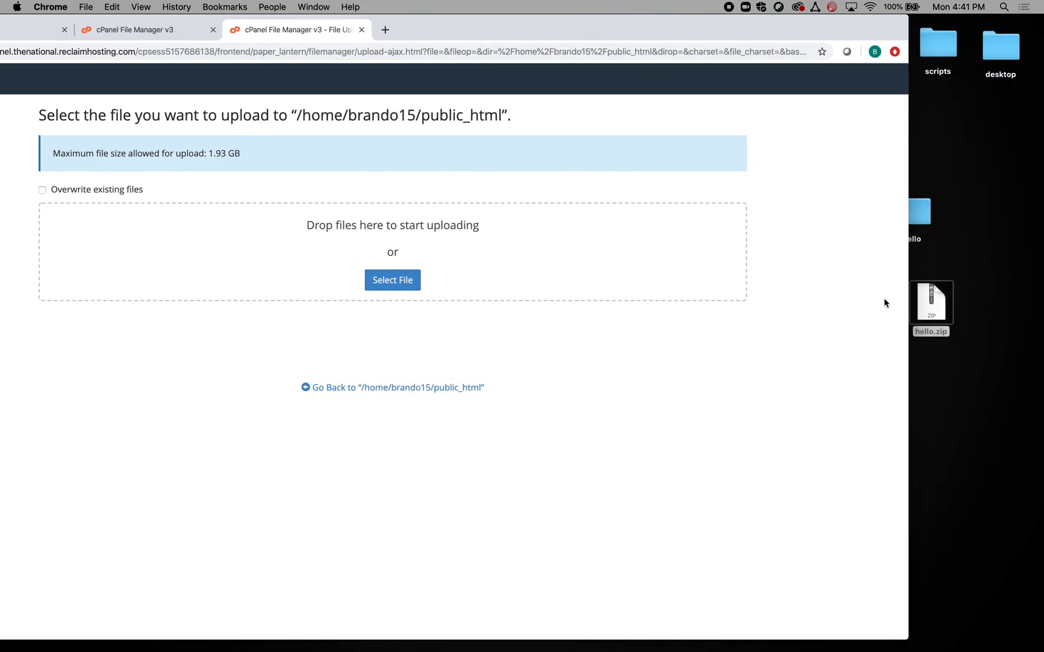
drag(934, 305, 425, 248)
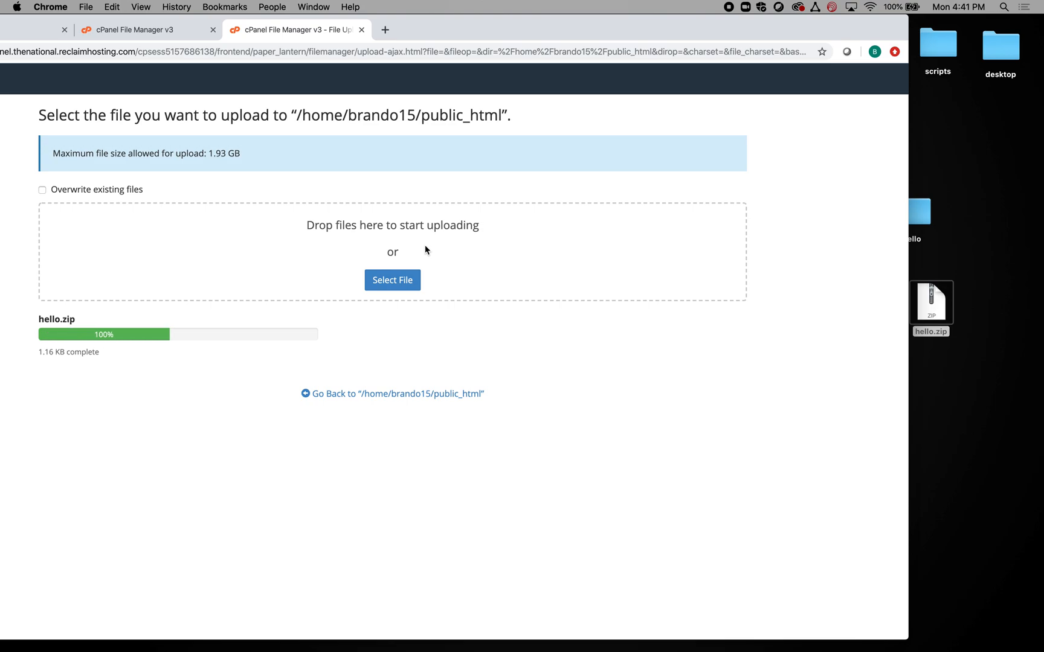
drag(472, 18, 578, 17)
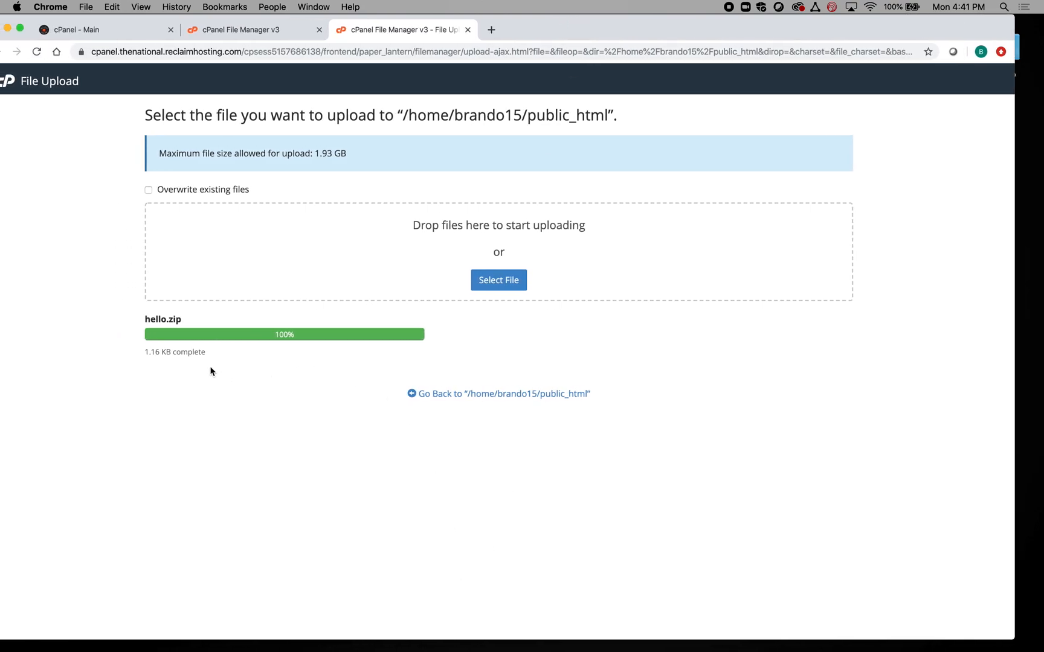
click(518, 401)
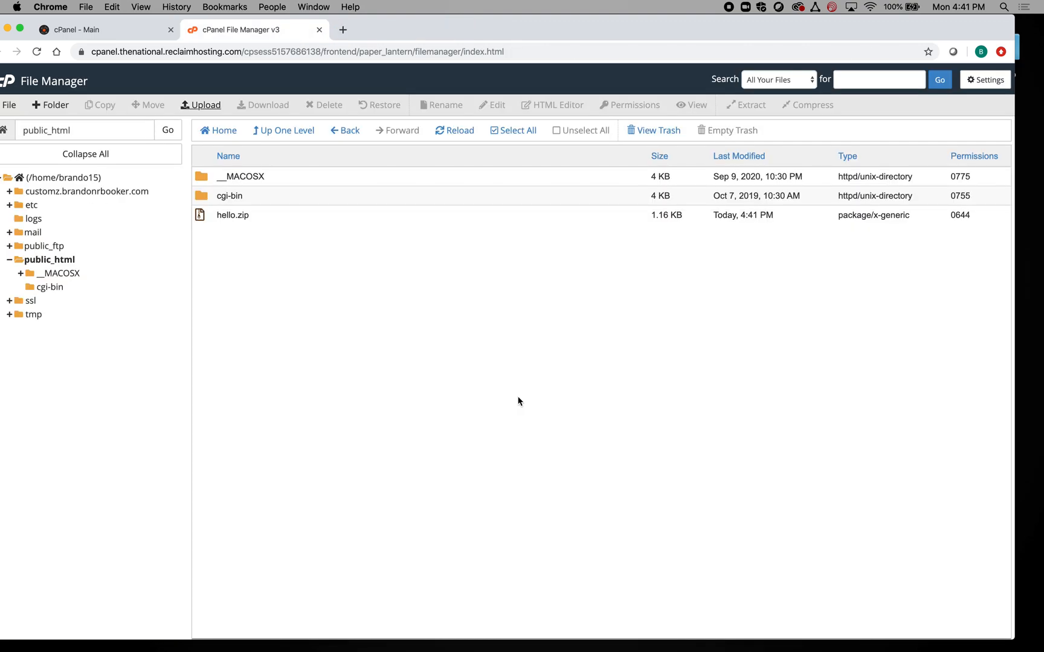
click(221, 214)
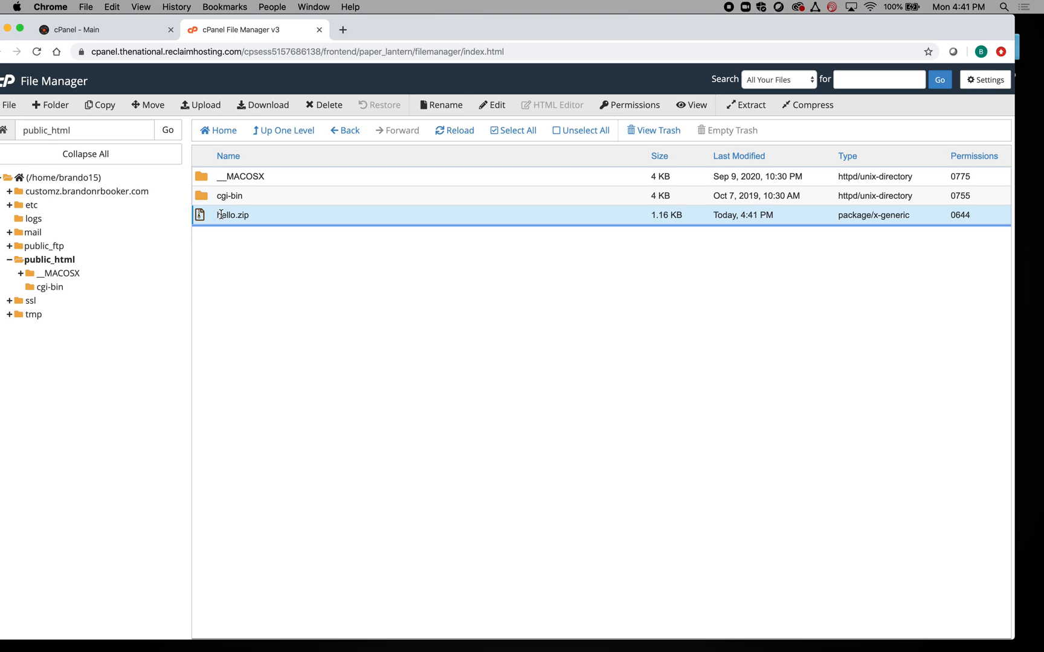
- Extract hello.zip into public_html and check the hello folder contains index.html
click(748, 107)
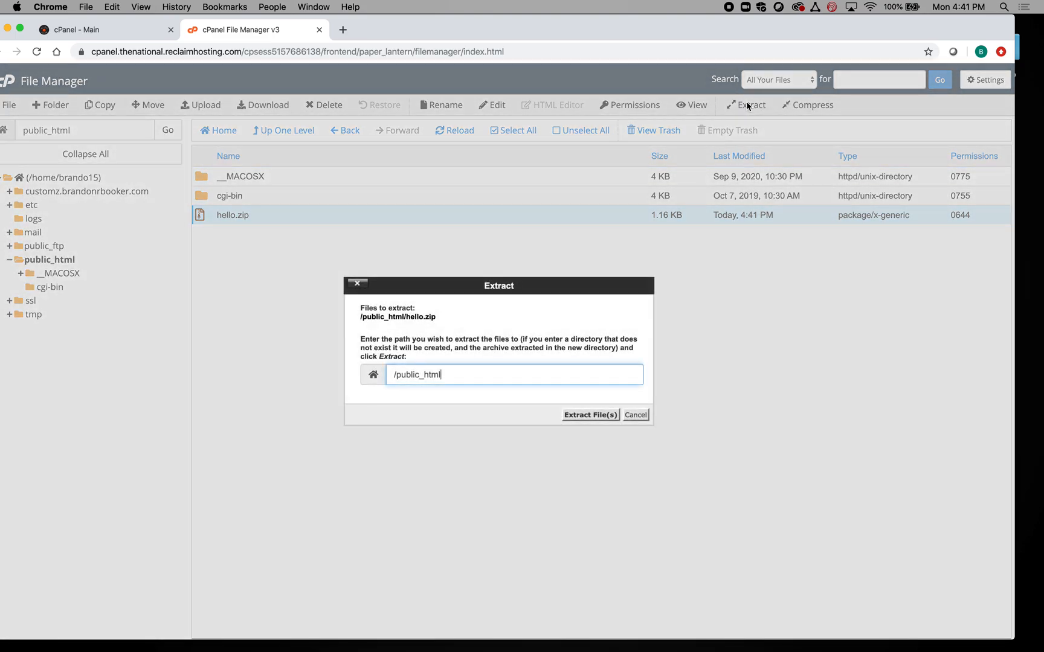
click(589, 415)
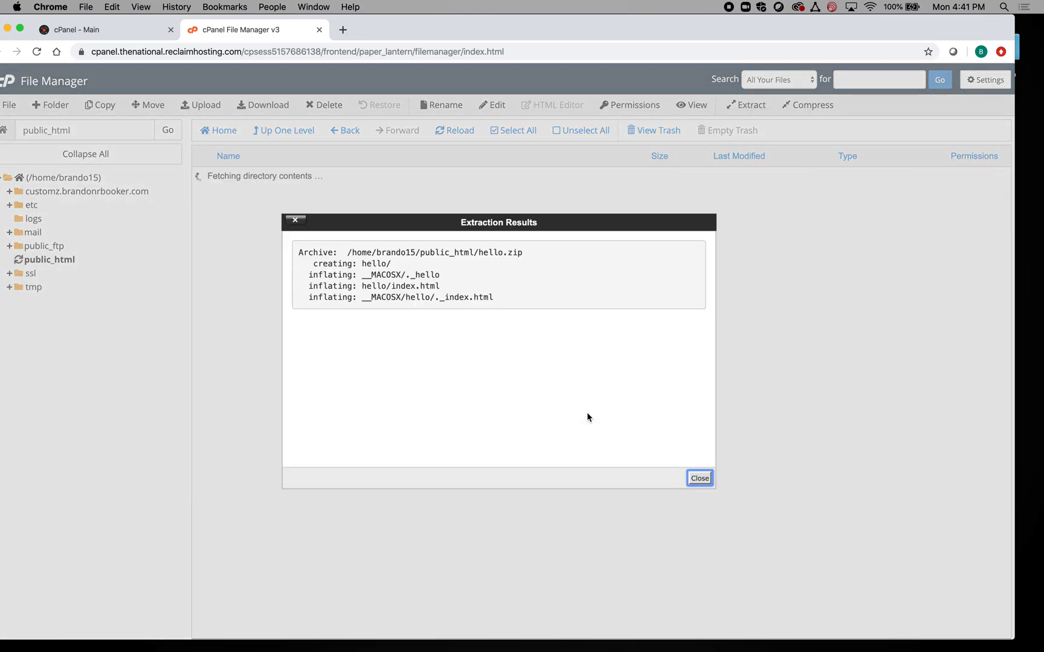
click(700, 477)
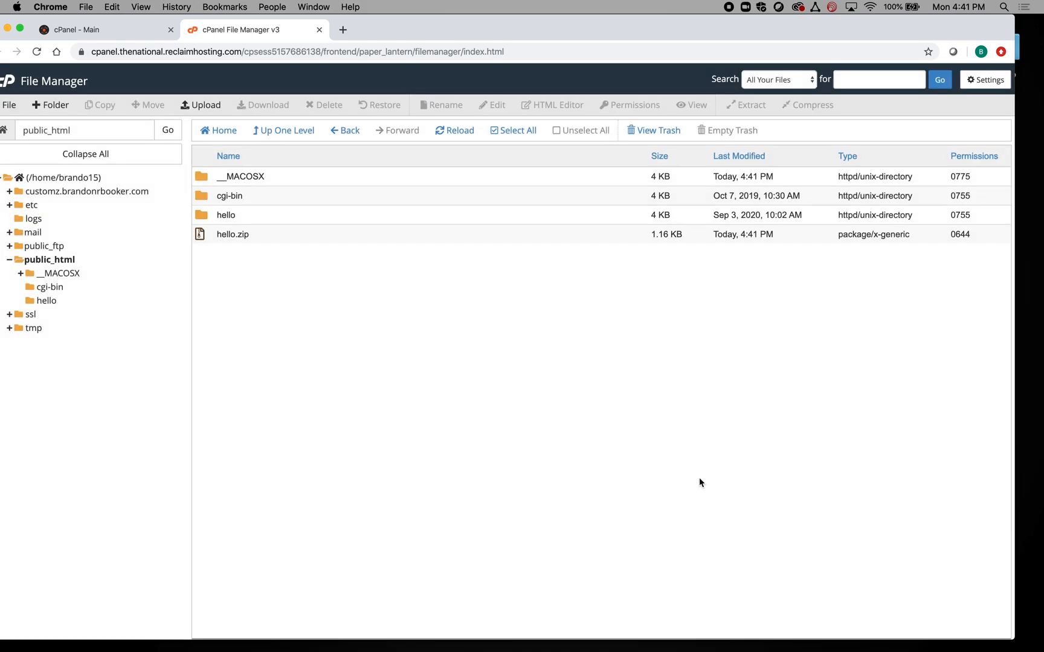
double_click(221, 216)
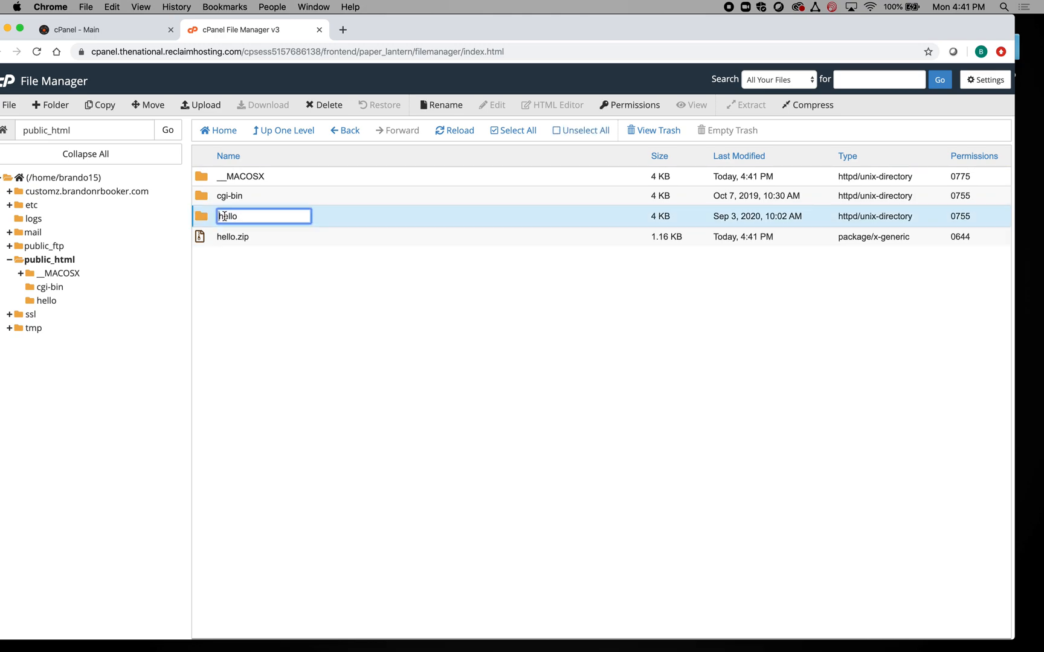
double_click(204, 216)
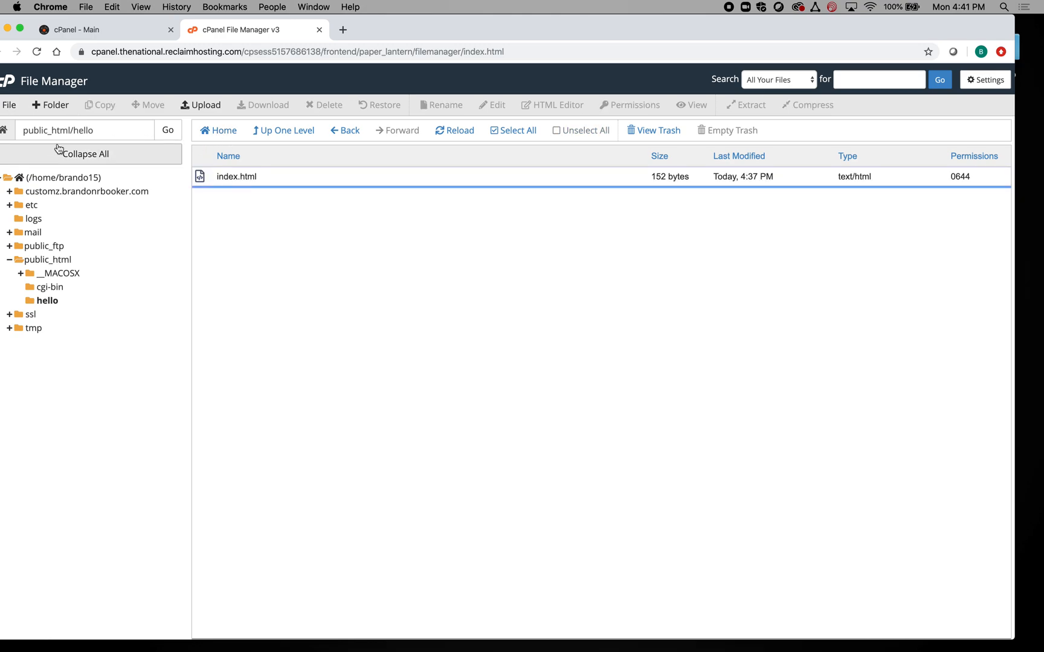
click(343, 131)
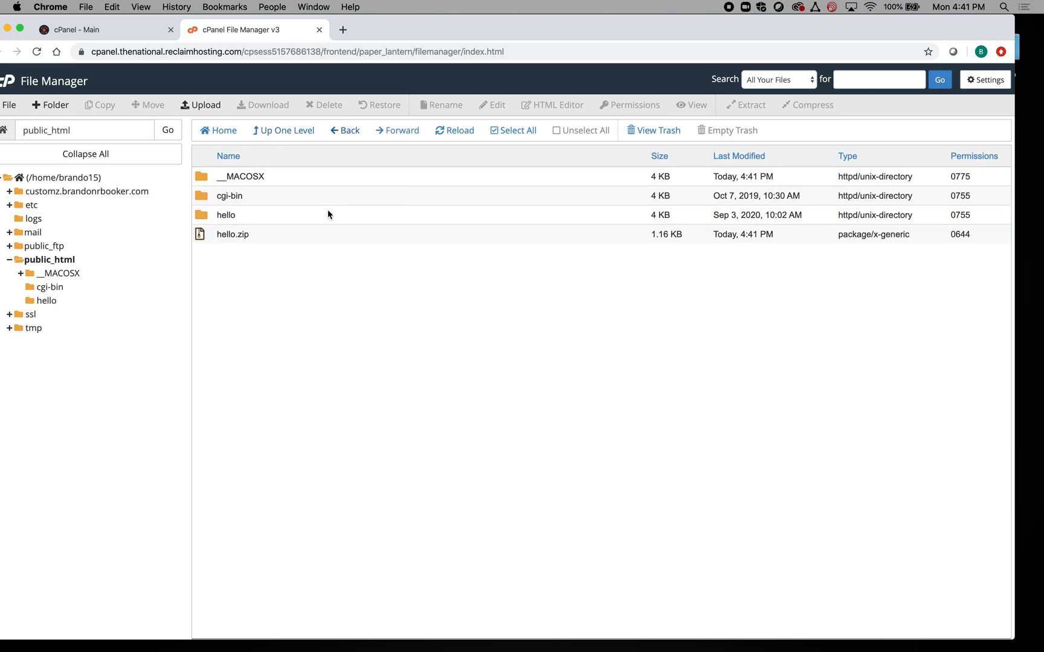
- Delete hello.zip from public_html, confirming the move to trash
click(210, 234)
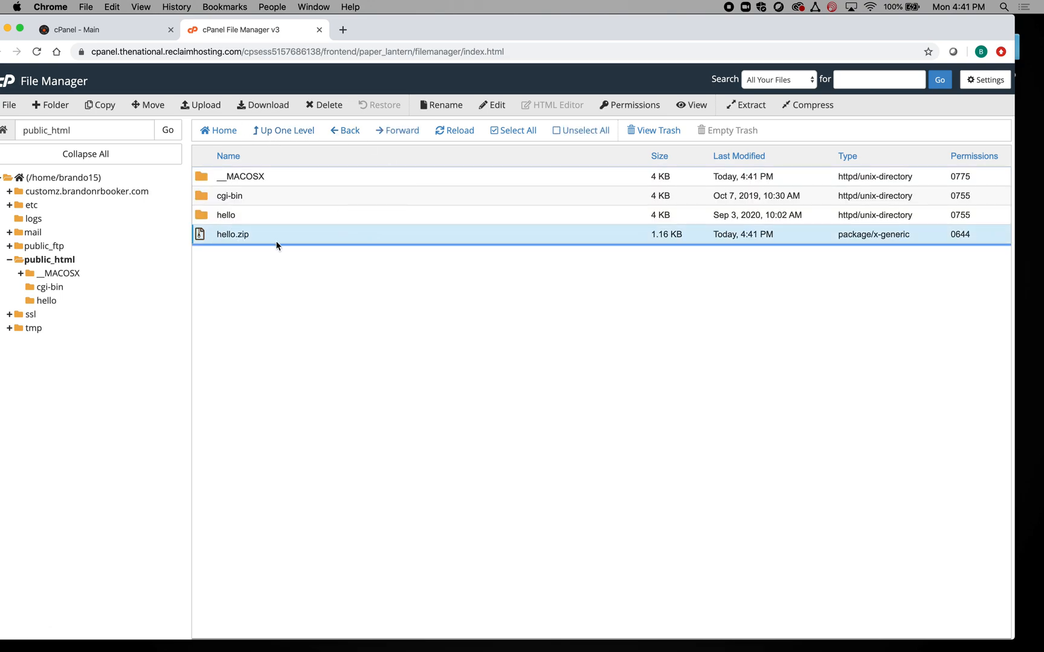
click(332, 107)
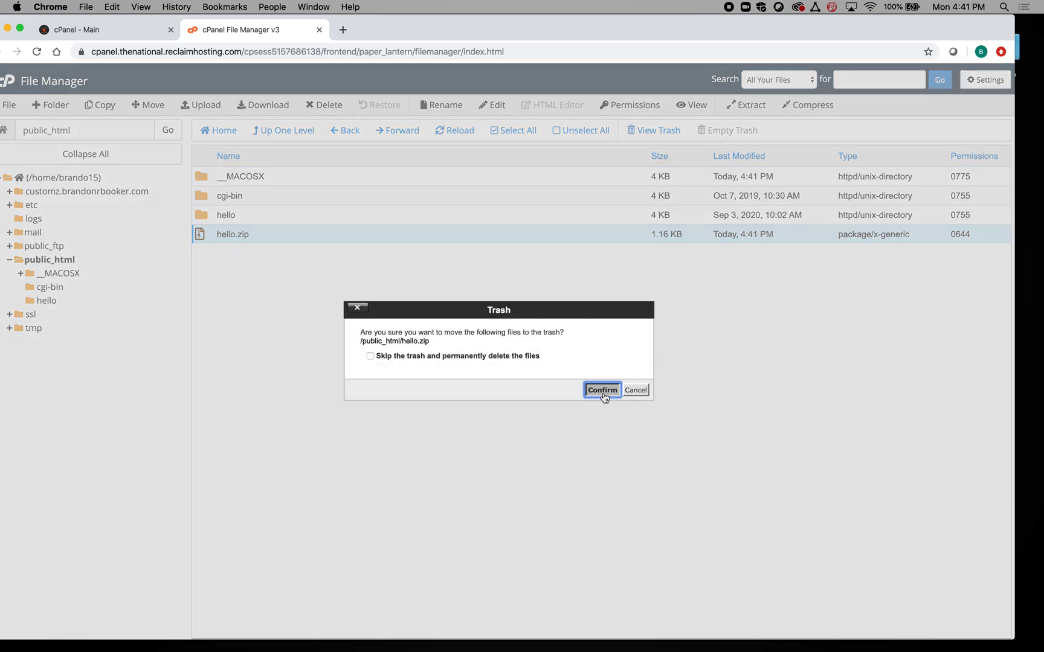
click(603, 393)
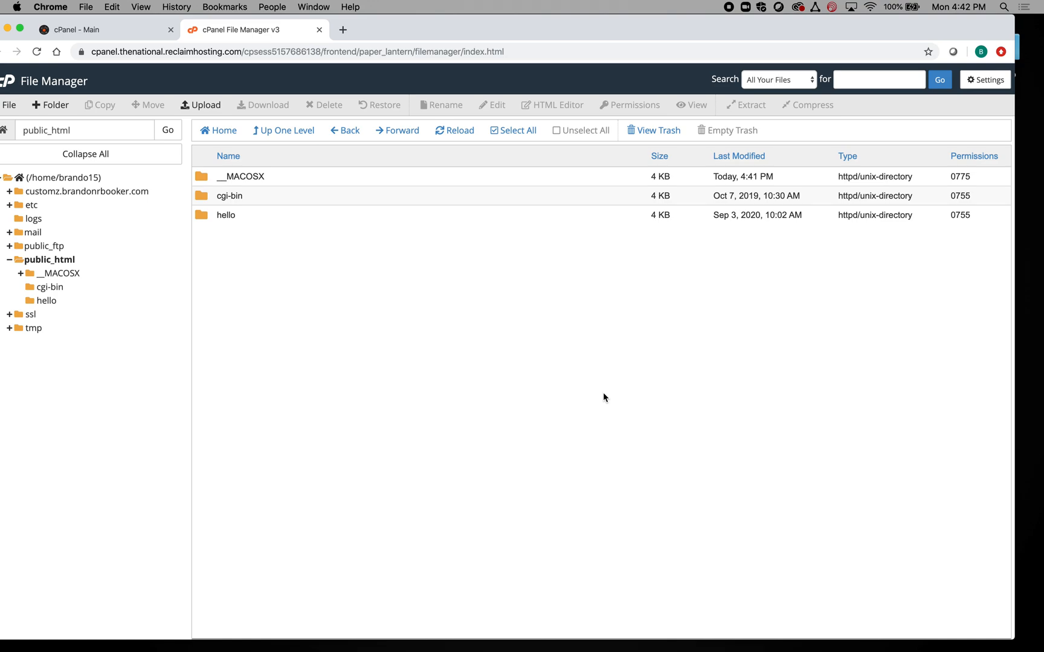
- Open a new Chrome tab and load brandonrbooker.com/hello
click(343, 29)
text(b)
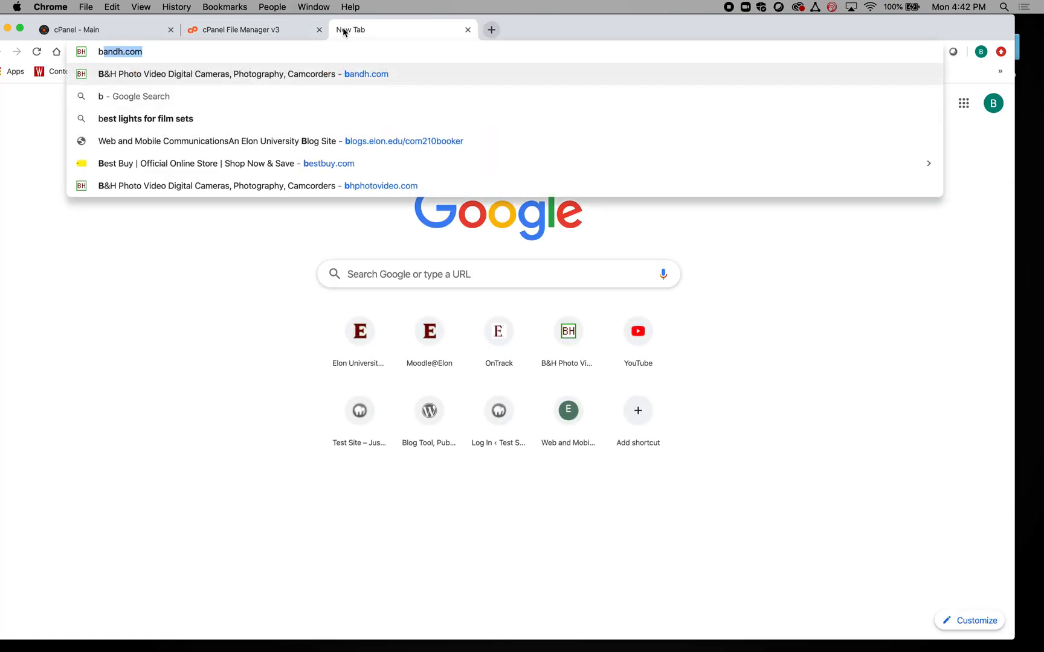
text(randonrbook)
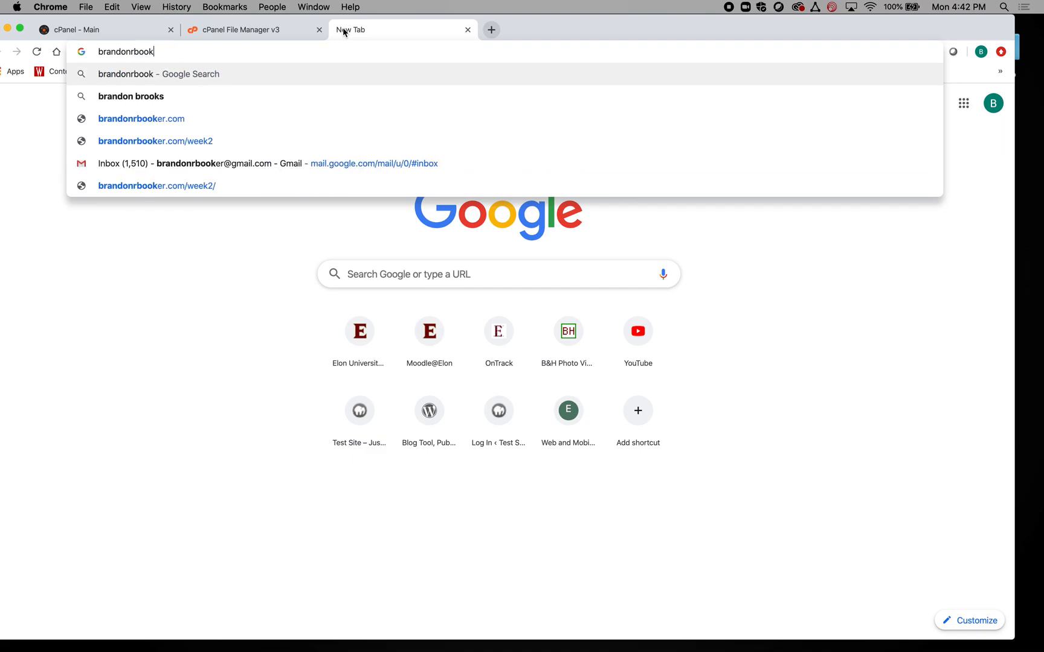
text(er.com)
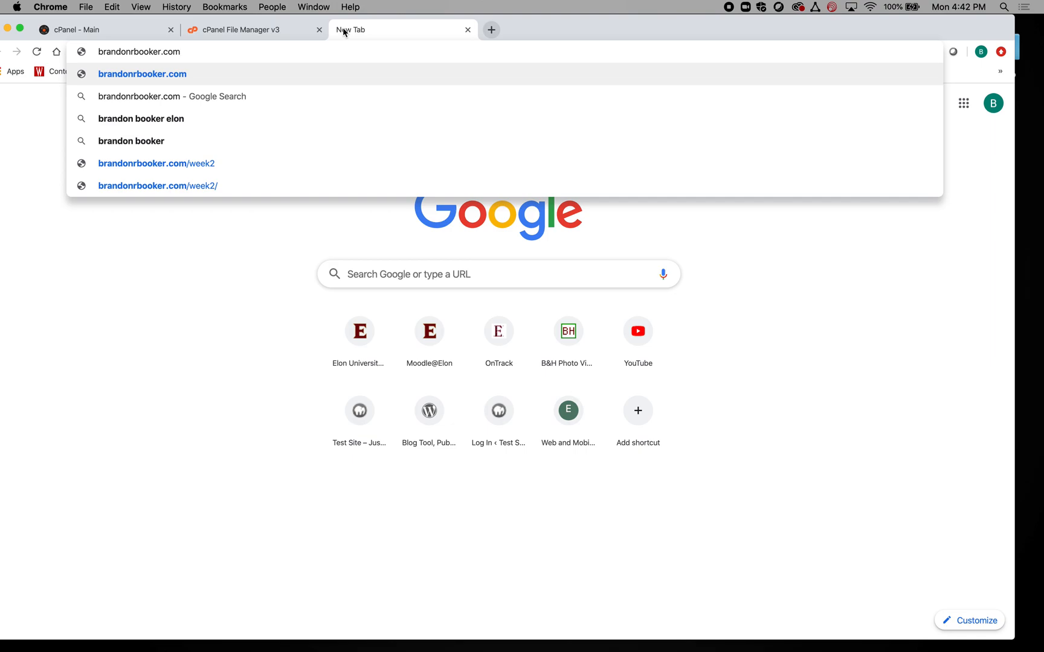
text(/)
drag(787, 20, 814, 1)
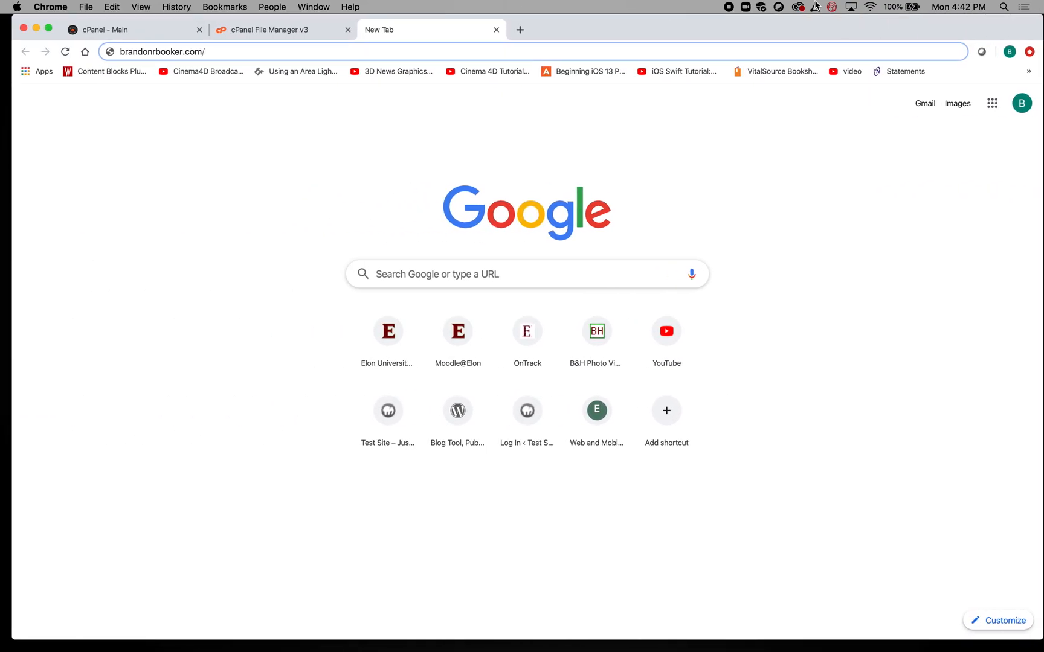
text(hello)
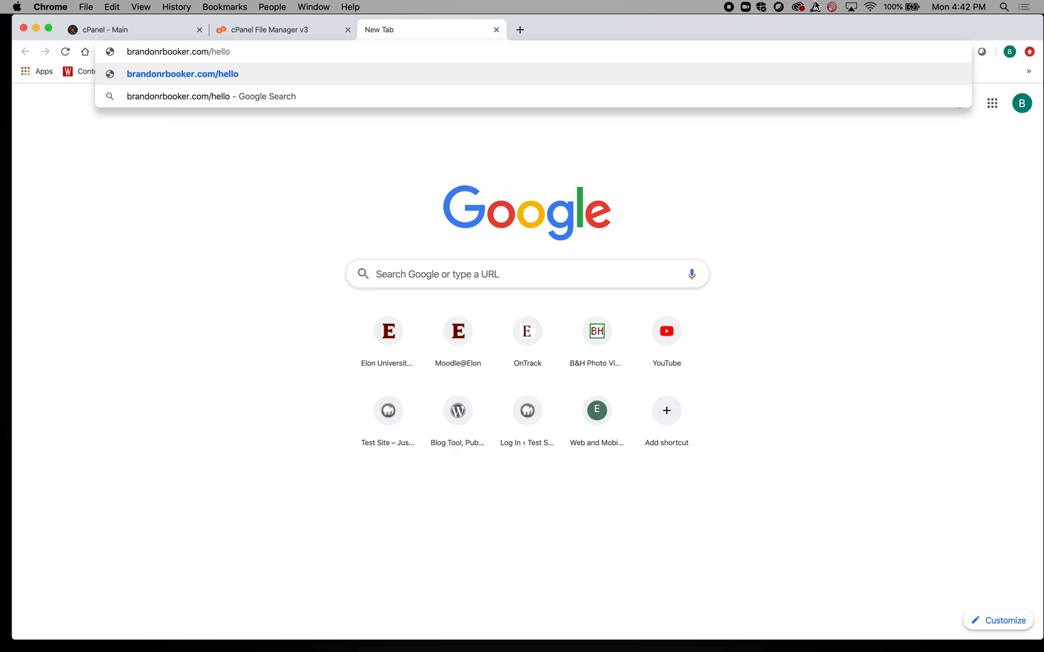
key(Return)
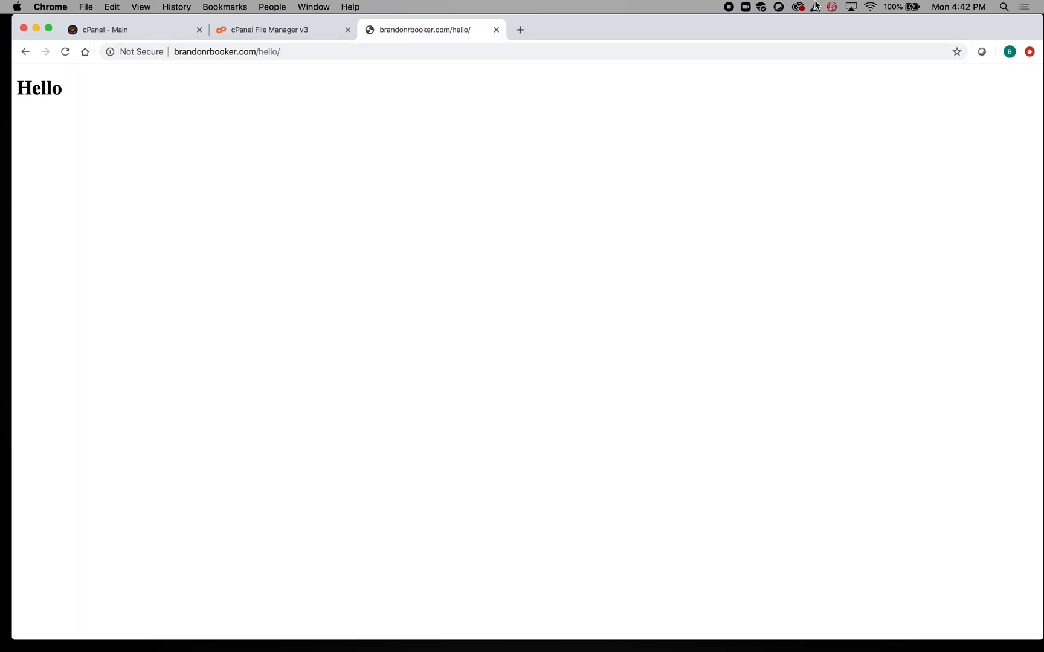